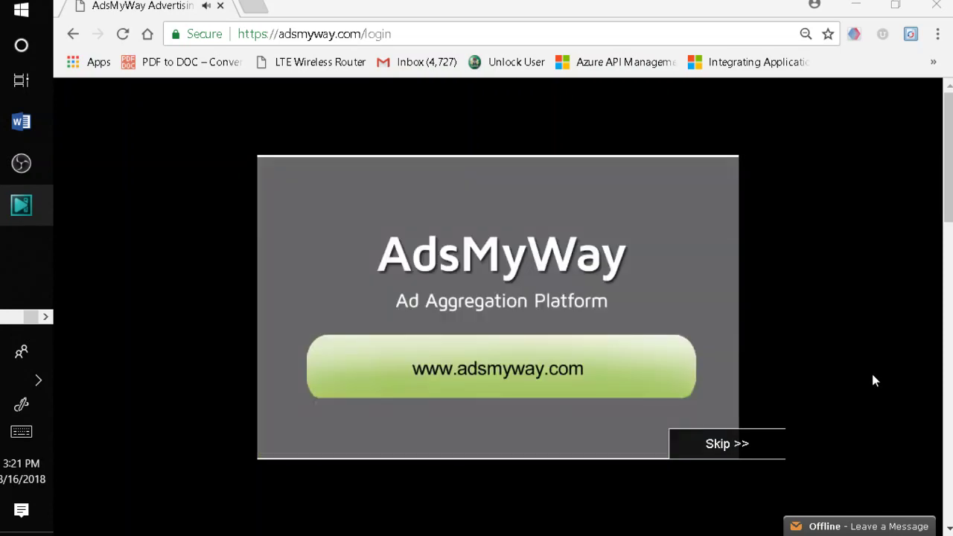
- Skip the intro video and log in as client_user with the account password
click(731, 445)
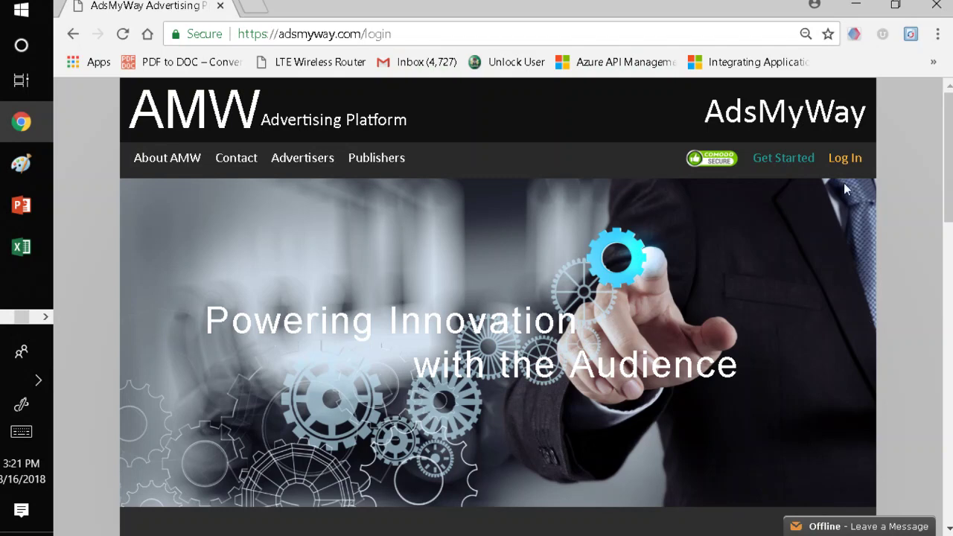
click(845, 158)
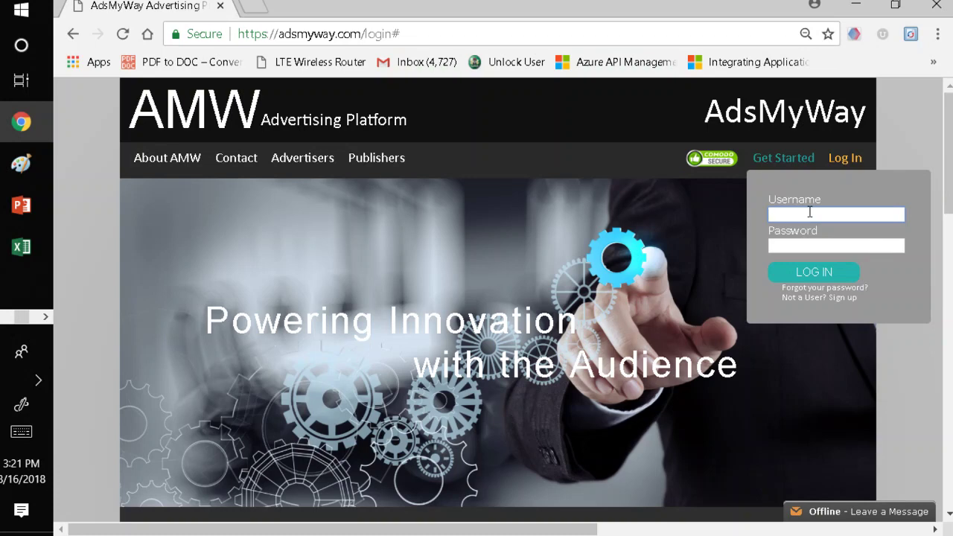
text(client_)
text(user)
click(812, 245)
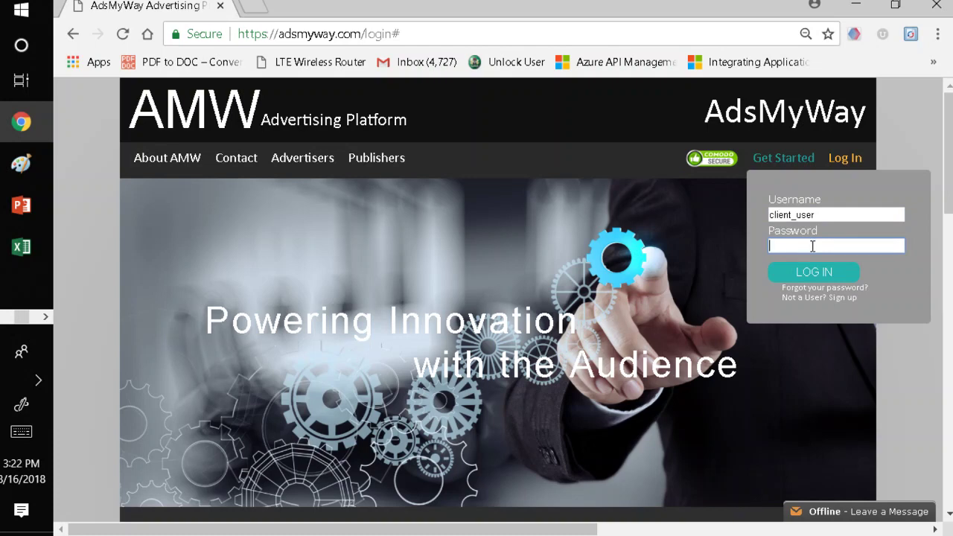
text(••••)
click(826, 276)
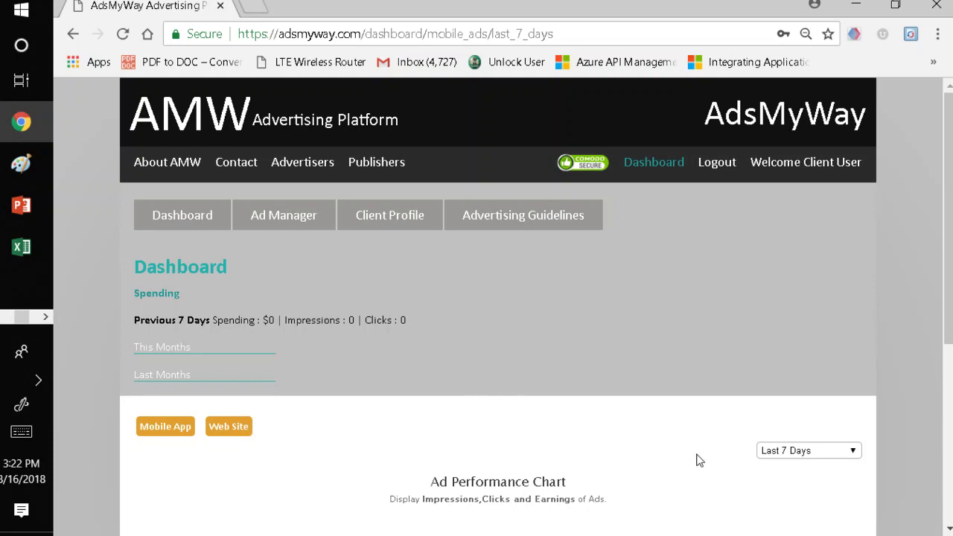
- Open the Create Ads form and title the new ad "New Age Ads"
click(852, 452)
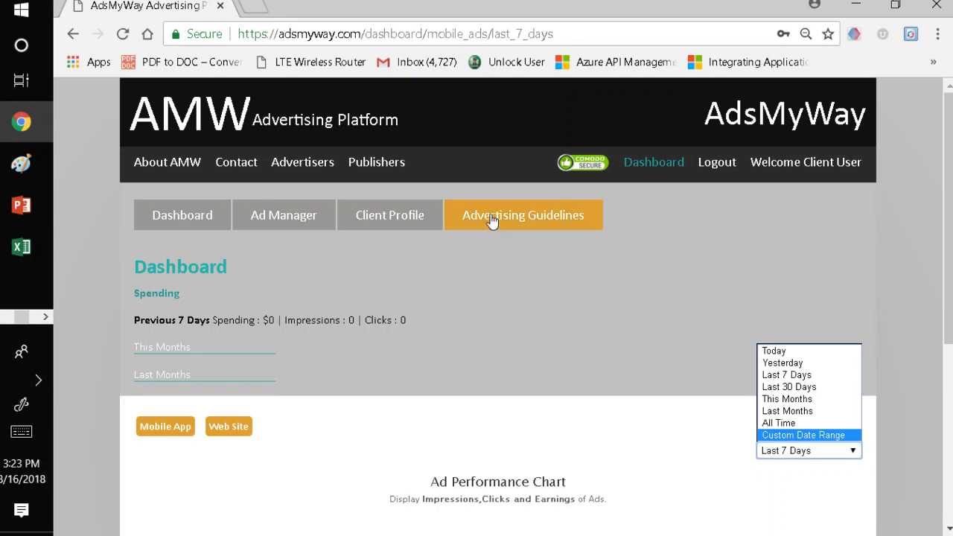
mouse_move(252, 220)
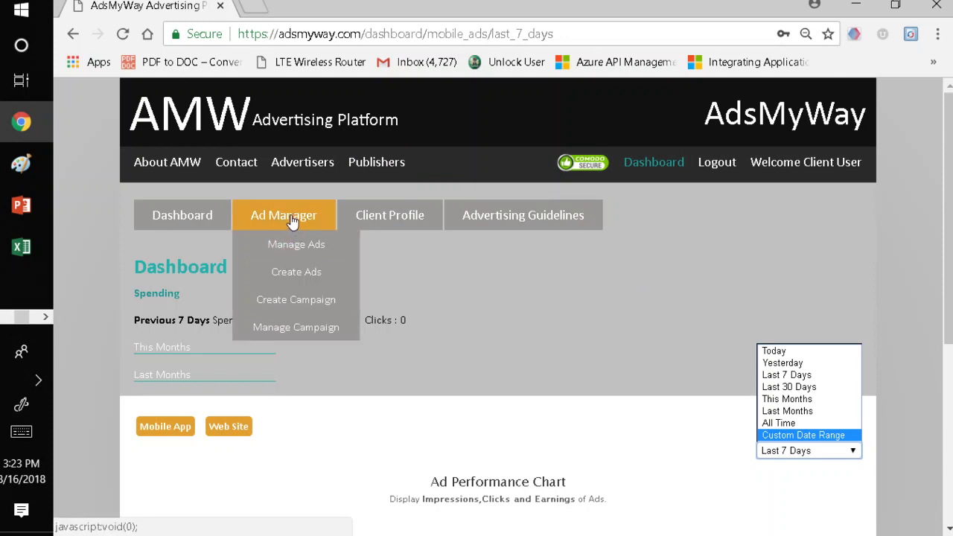
click(297, 276)
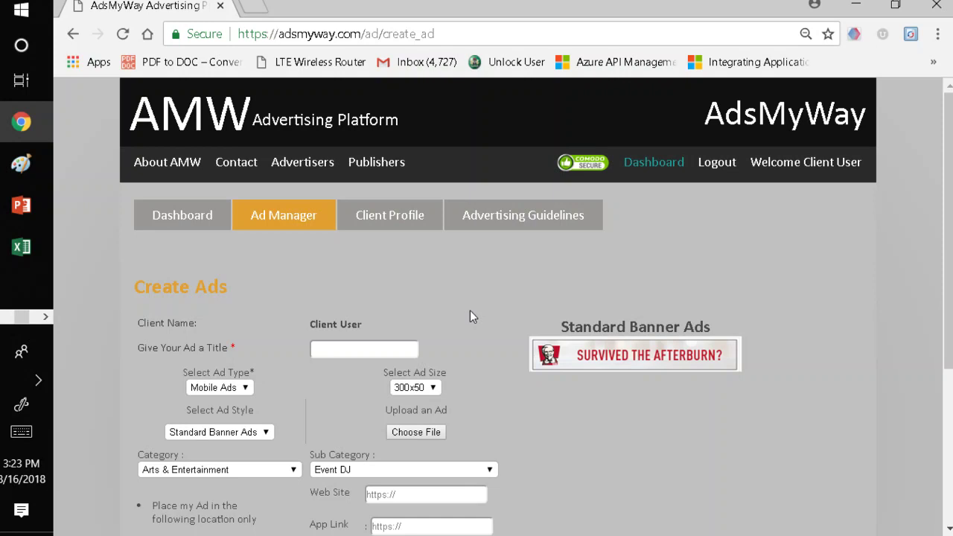
click(371, 350)
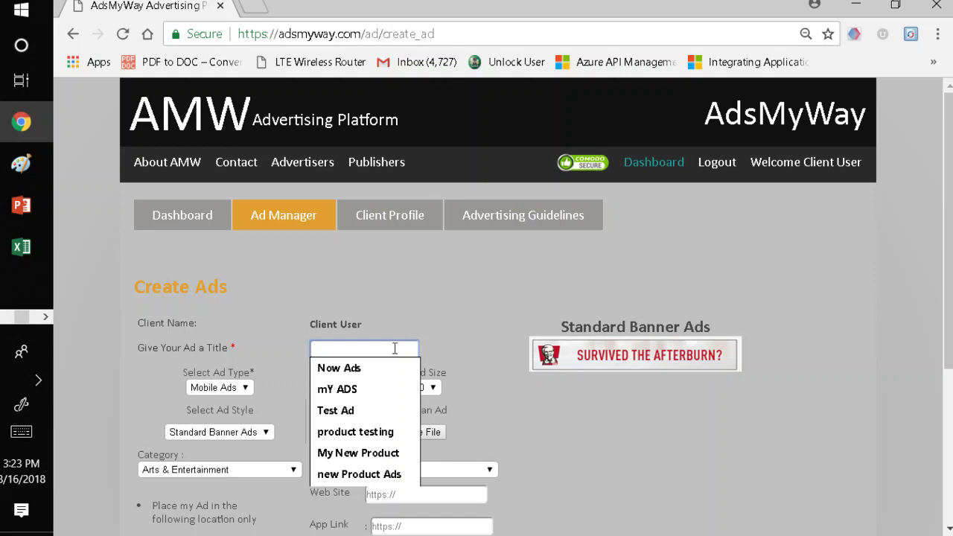
text(New)
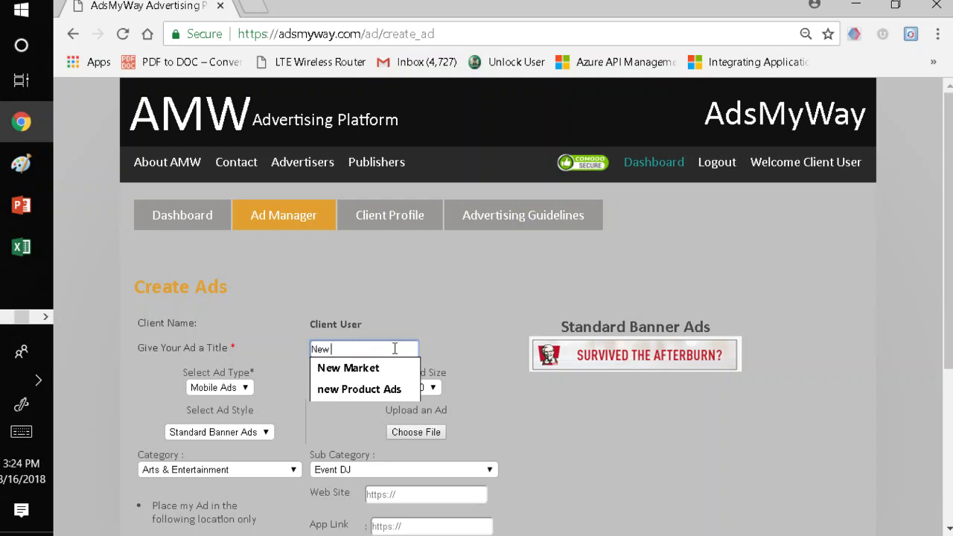
text( Age Ads)
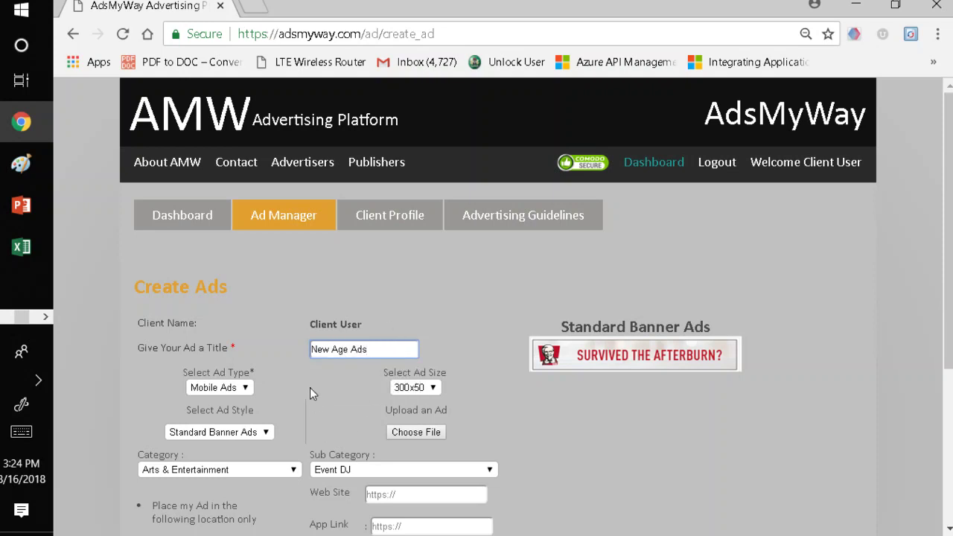
- Set the ad type to Web Ads, with the Banner Ads style and the 468x60 size
click(246, 391)
click(249, 414)
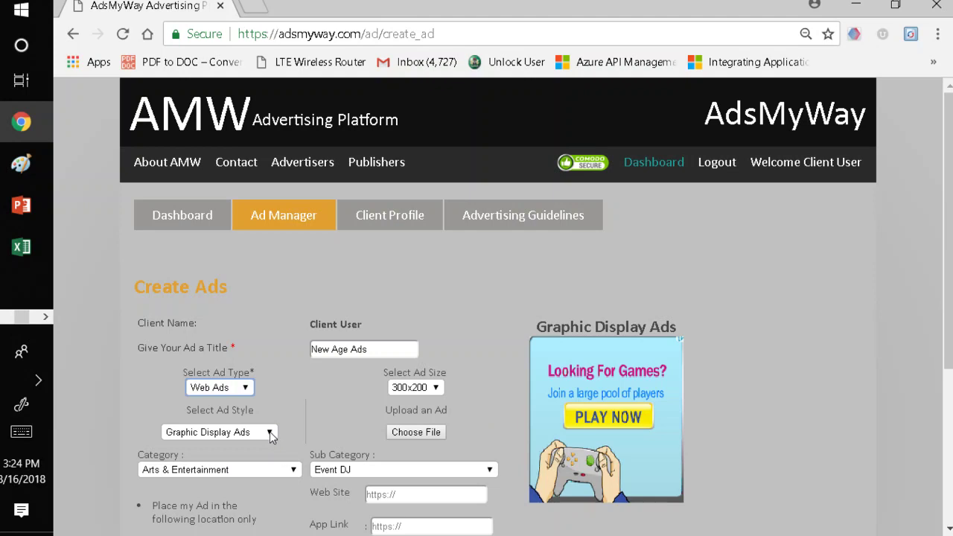
click(269, 432)
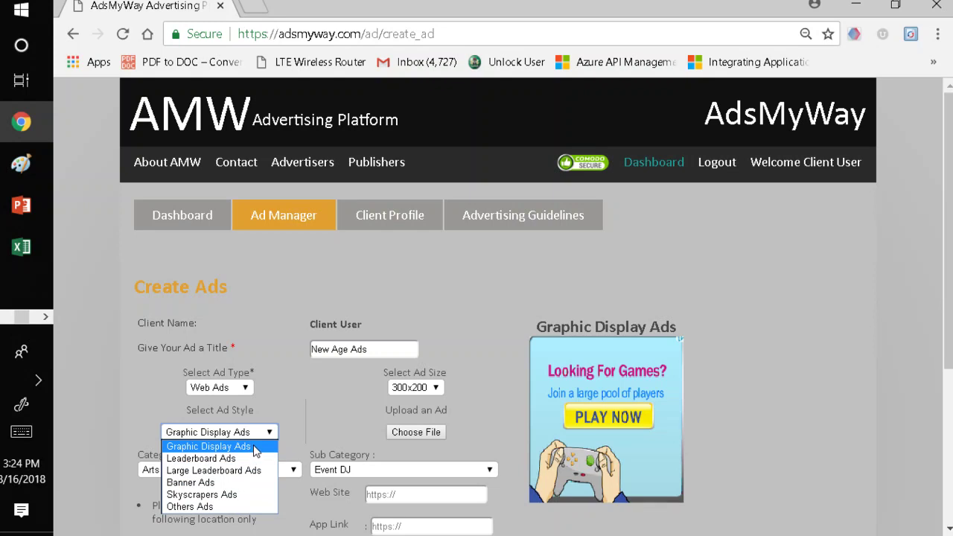
click(436, 392)
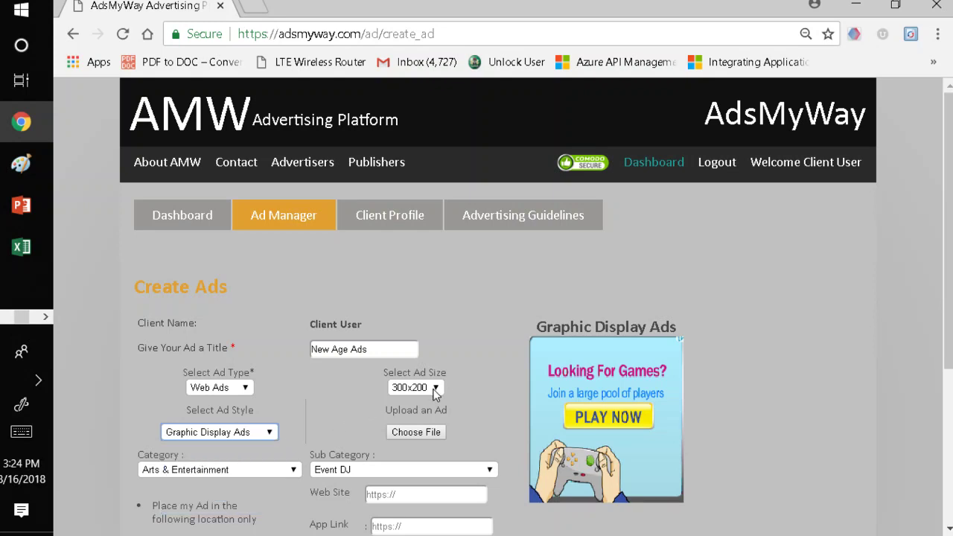
click(436, 392)
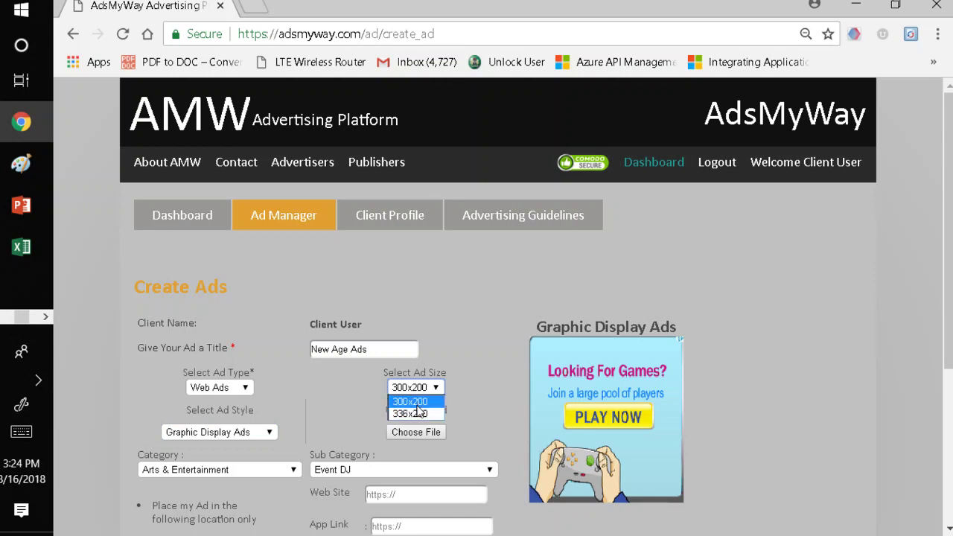
click(269, 432)
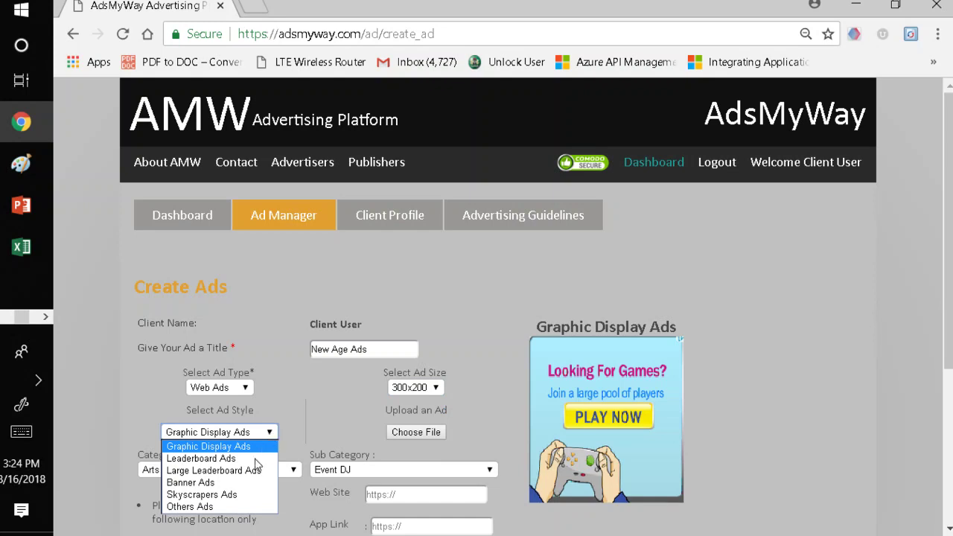
click(253, 482)
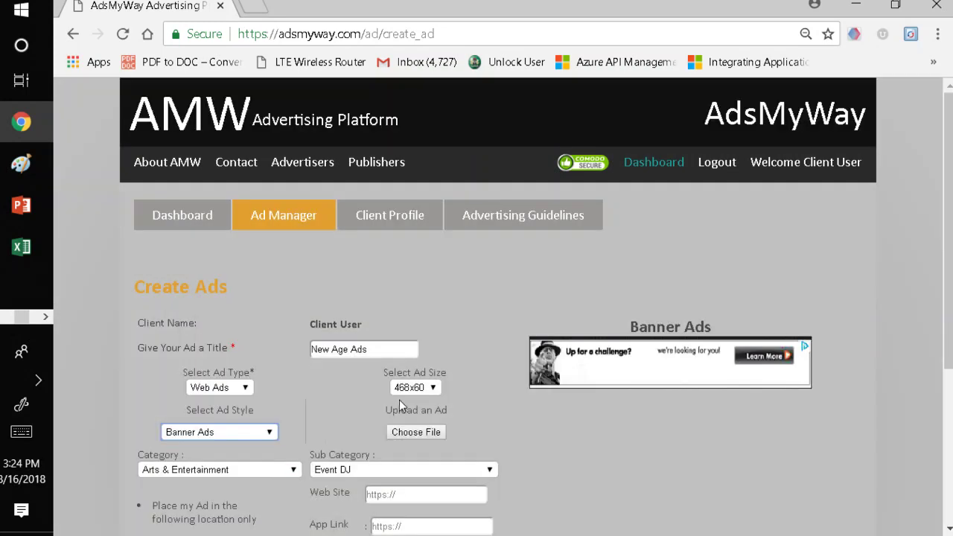
click(436, 387)
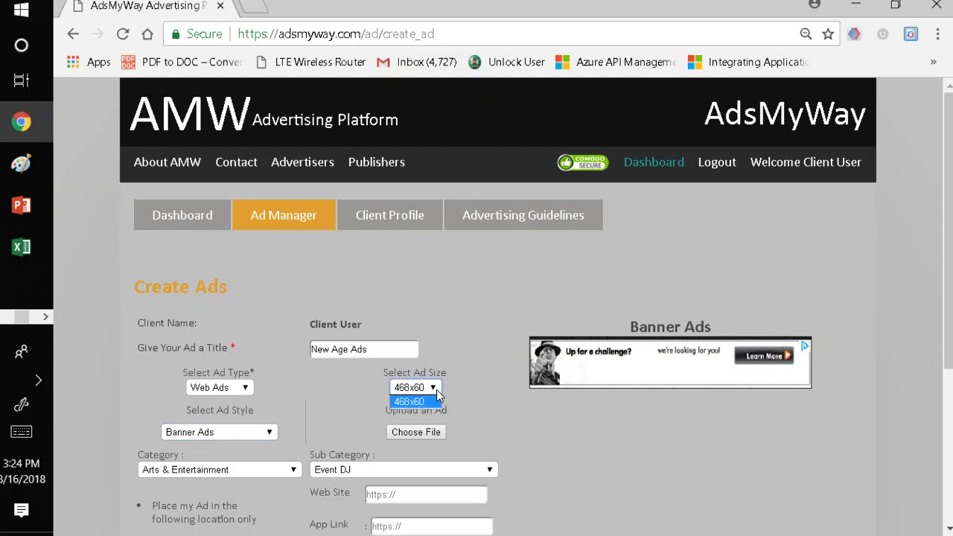
click(454, 380)
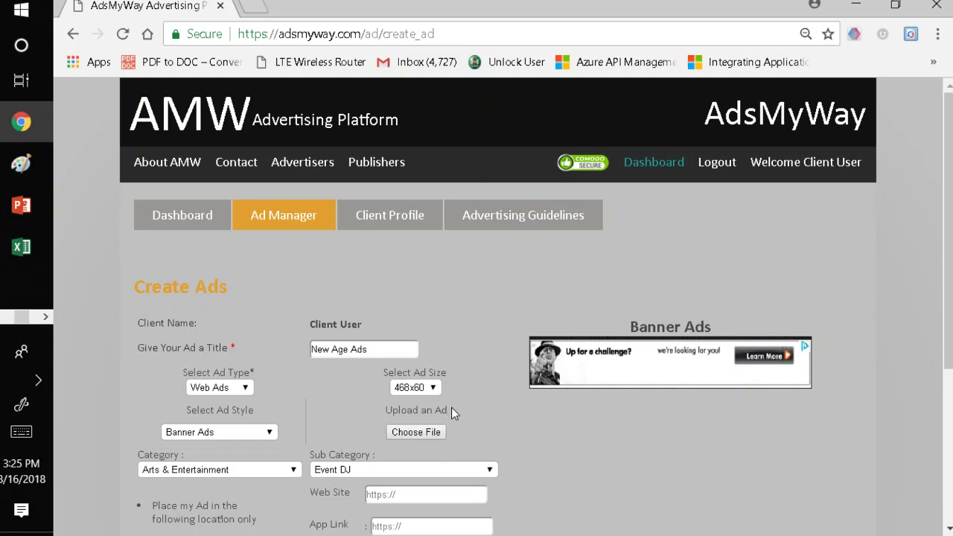
- Upload the 468-60 image from the AdsWay Ads folder as the ad's banner
click(415, 433)
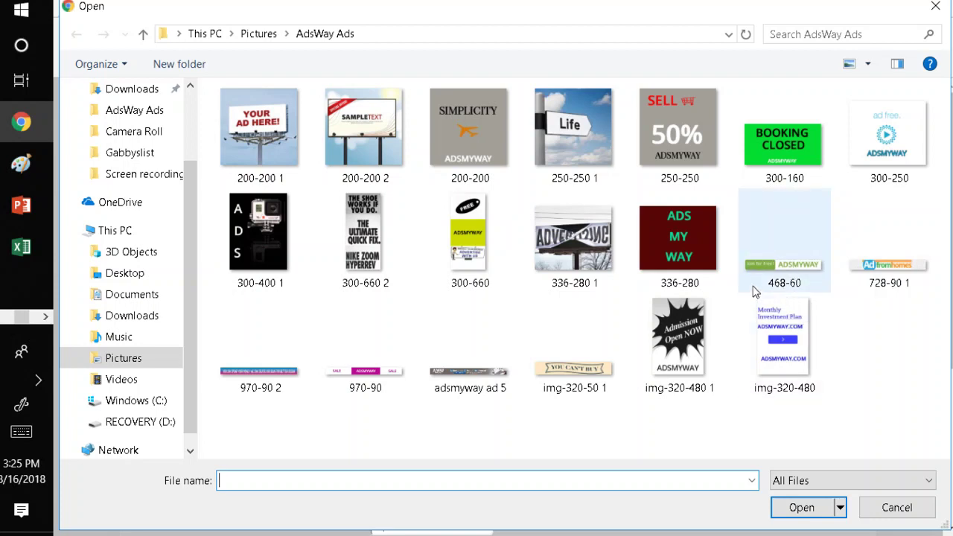
click(776, 269)
double_click(775, 268)
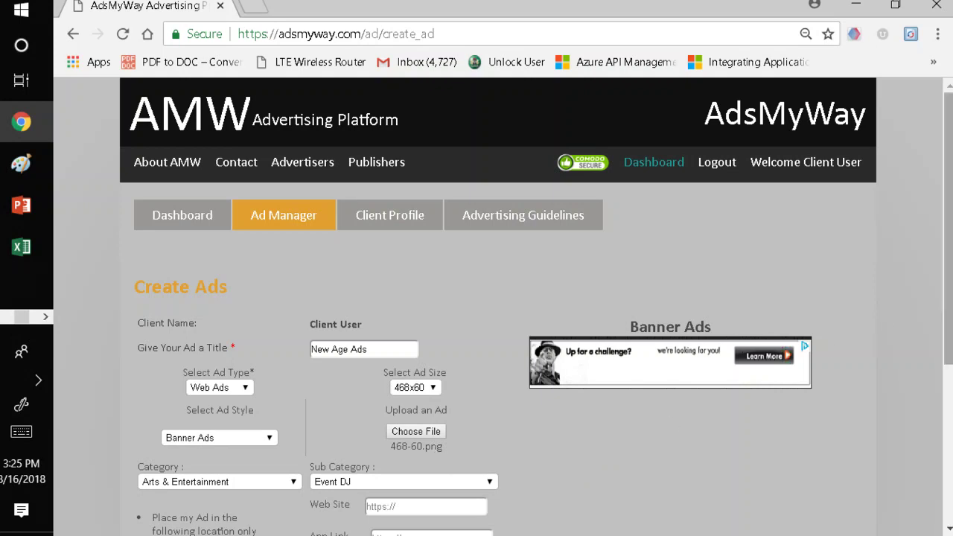
- Set the ad's category to Internet and its sub category to Web Design & Development
drag(949, 276, 950, 431)
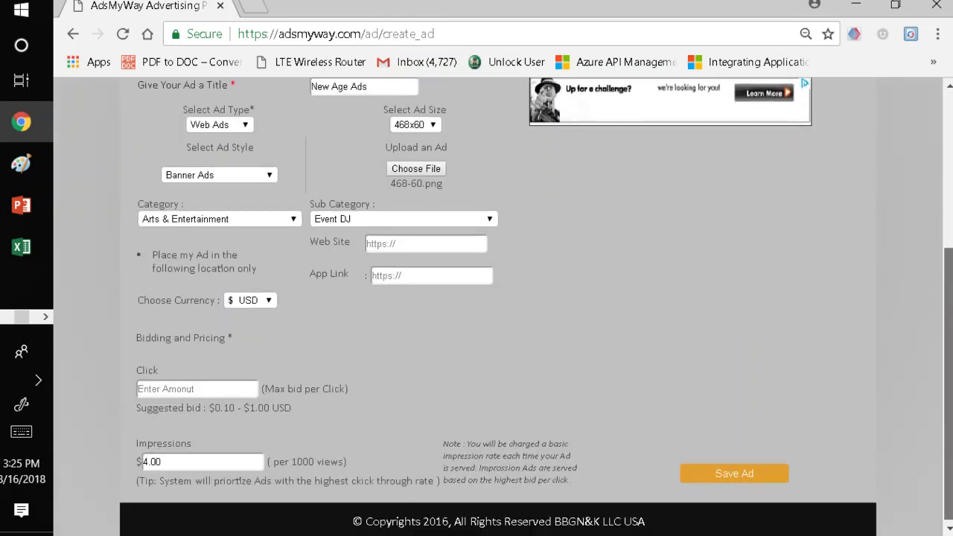
click(238, 218)
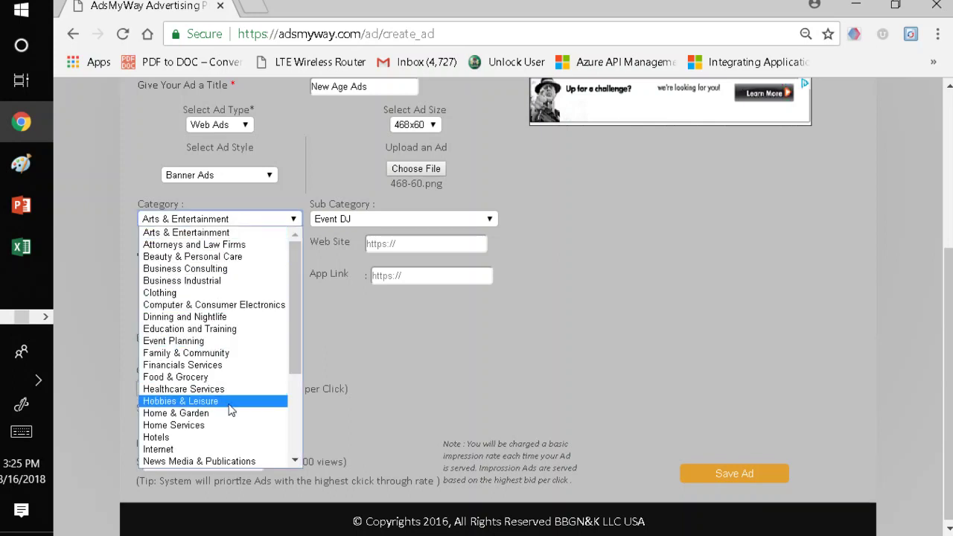
click(240, 450)
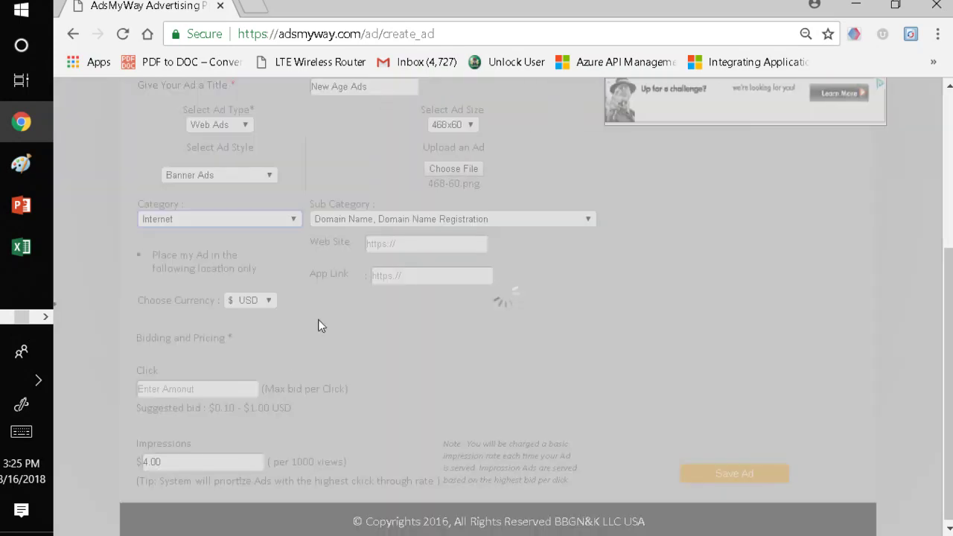
click(365, 223)
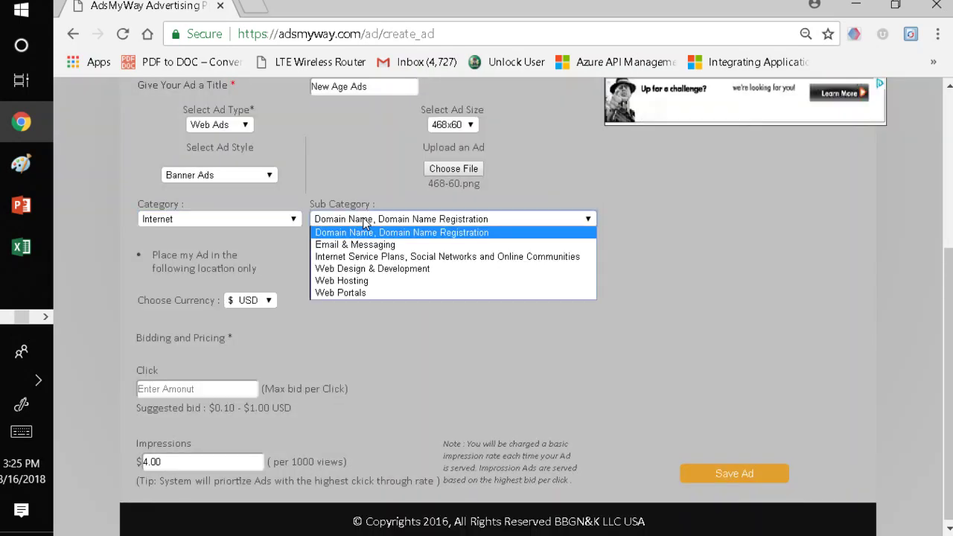
click(354, 269)
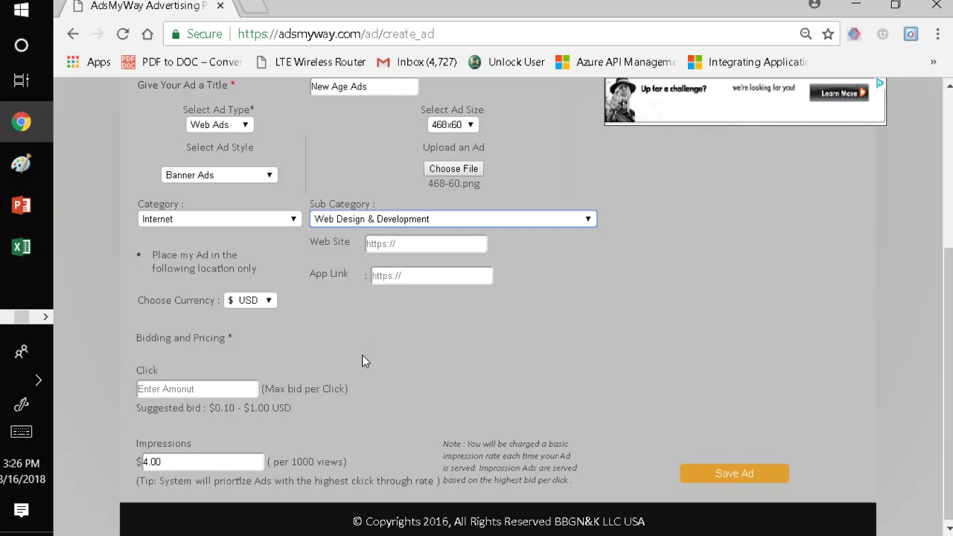
- Choose NGN as the ad's currency and set the maximum bid per click to 36.10
click(403, 244)
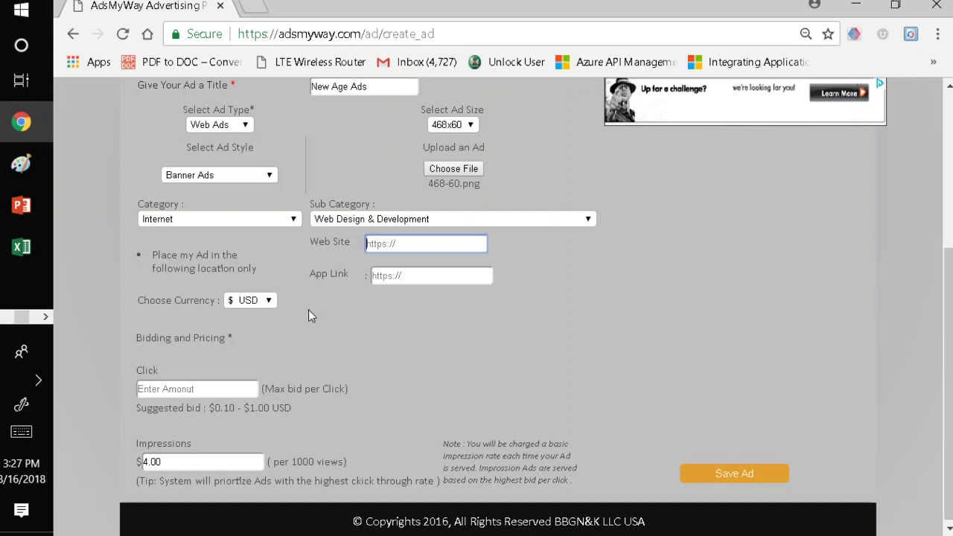
click(270, 301)
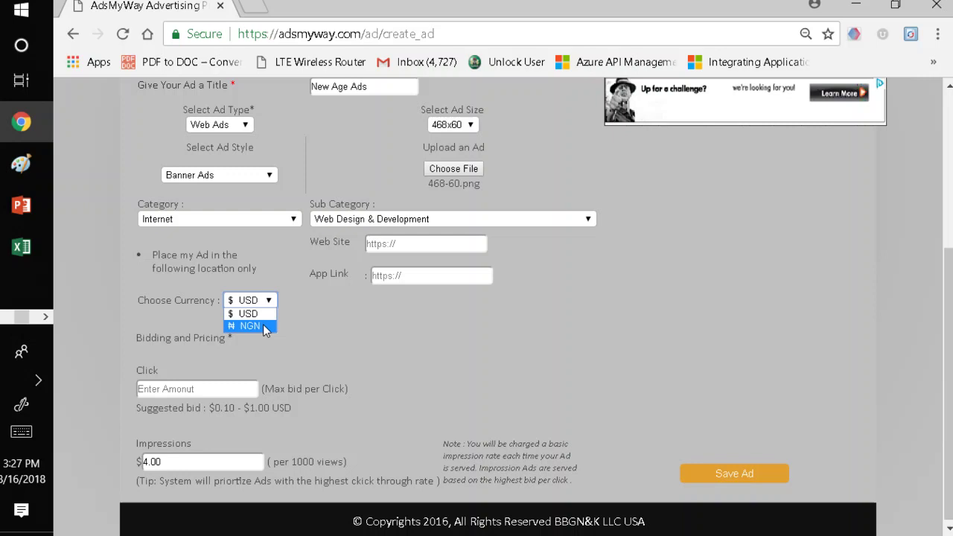
click(266, 328)
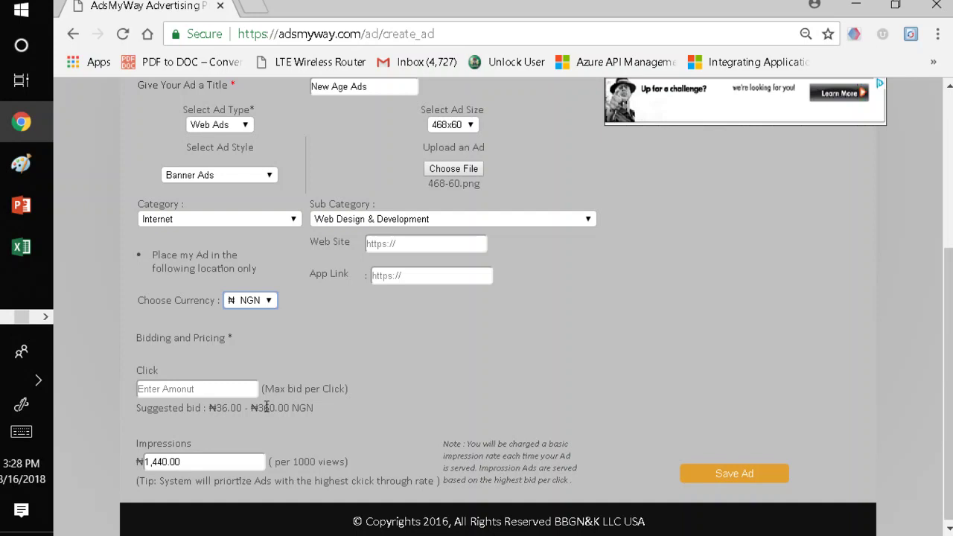
click(196, 388)
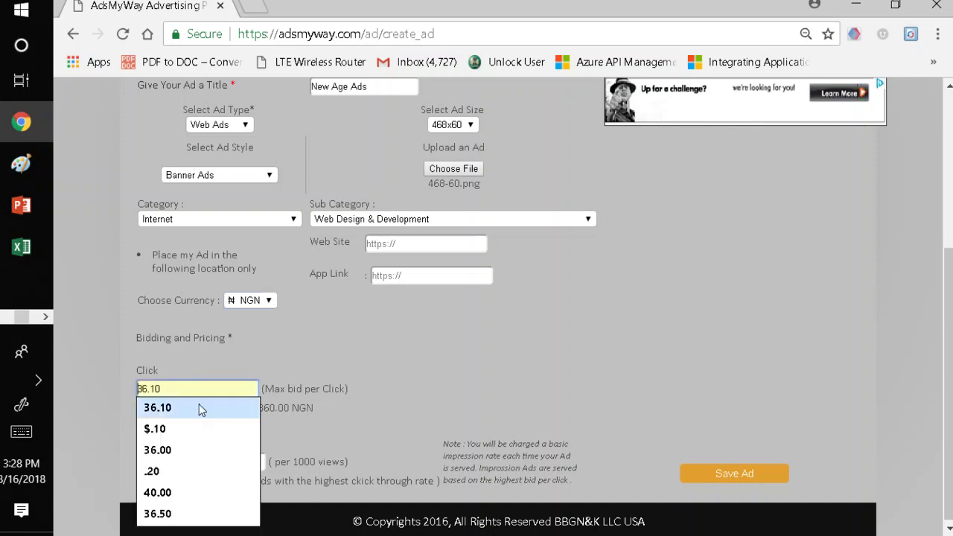
click(198, 404)
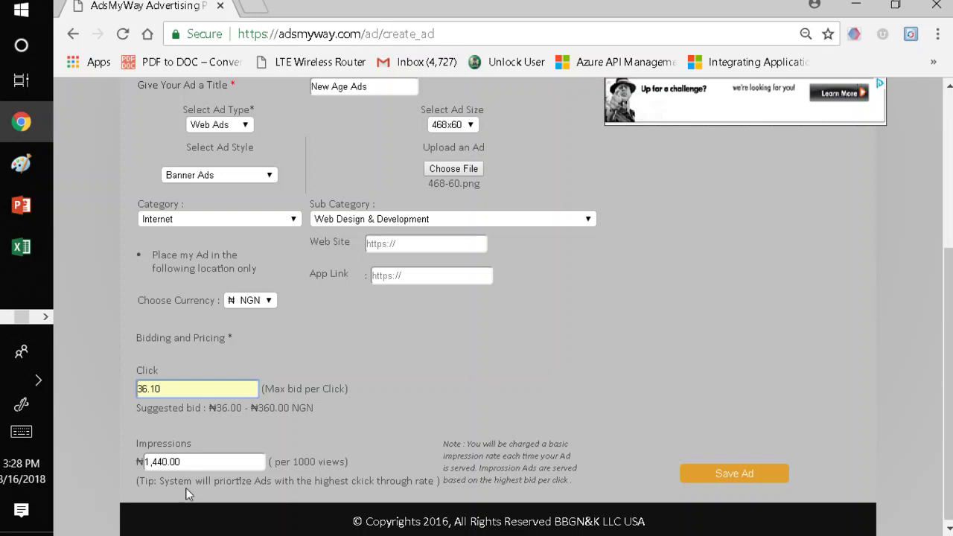
- Save the new ad, keeping the default impressions price
click(204, 461)
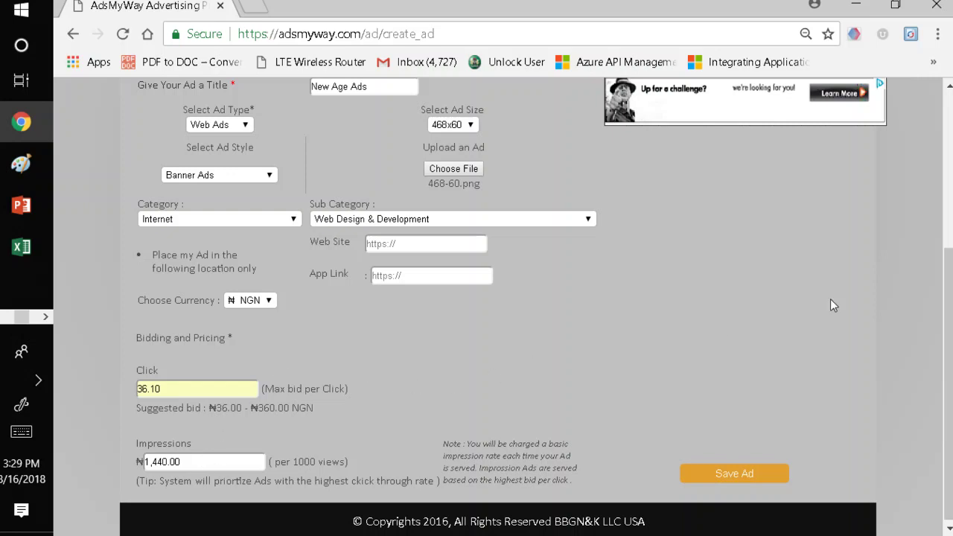
drag(949, 289, 950, 267)
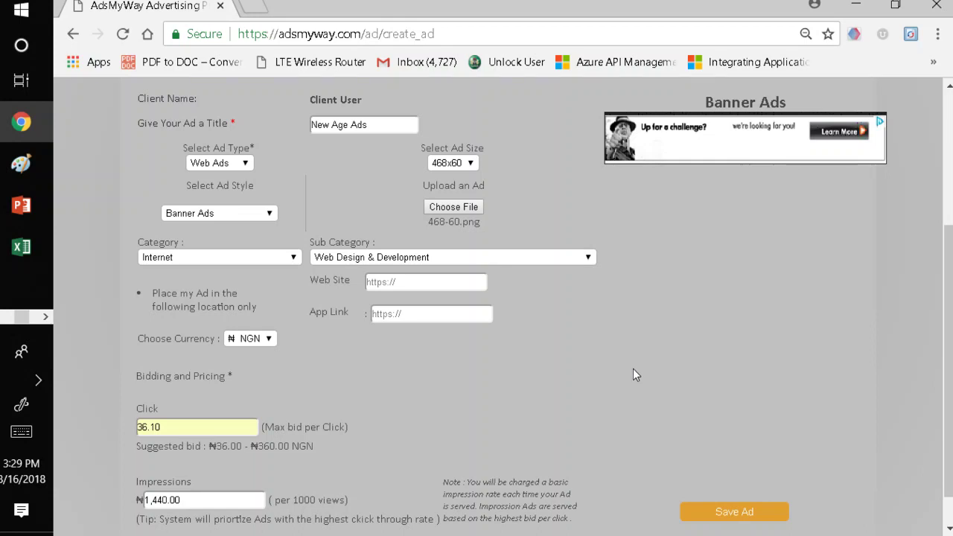
click(734, 513)
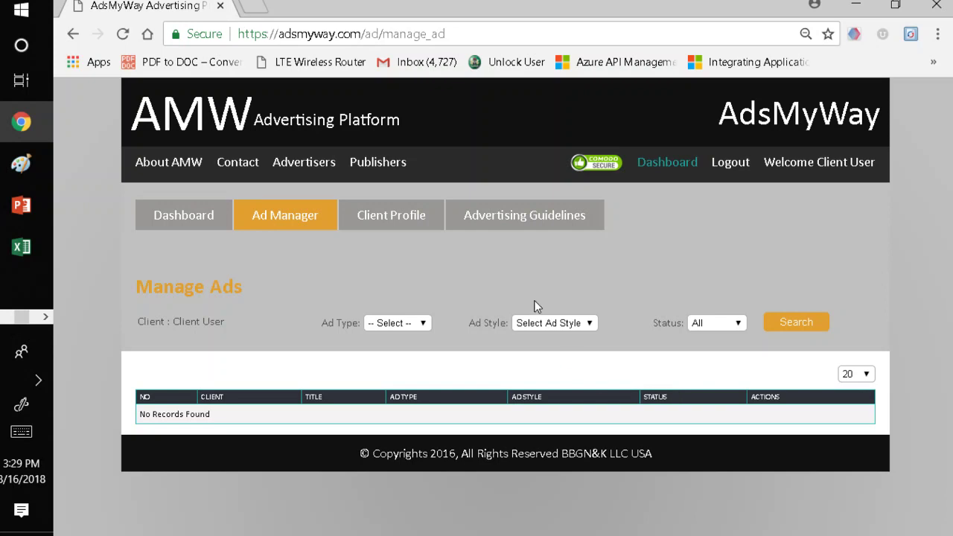
- Search the managed ads for all Web Ads and open the New Age Ads entry for viewing
click(422, 325)
click(417, 368)
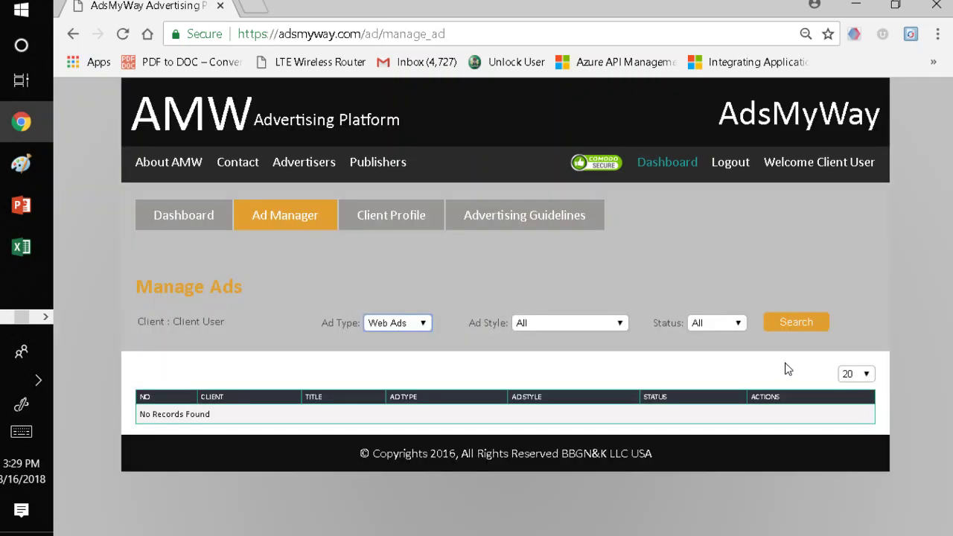
click(807, 328)
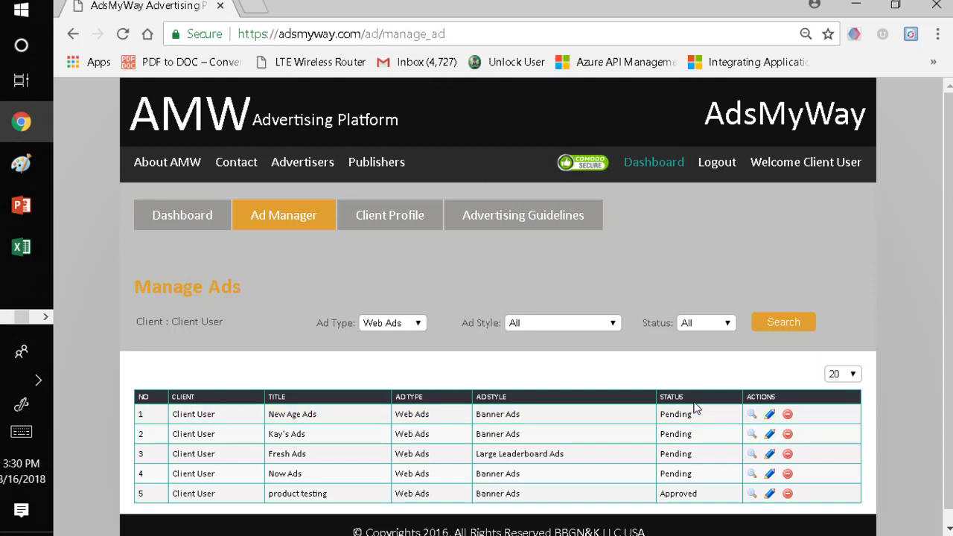
click(753, 419)
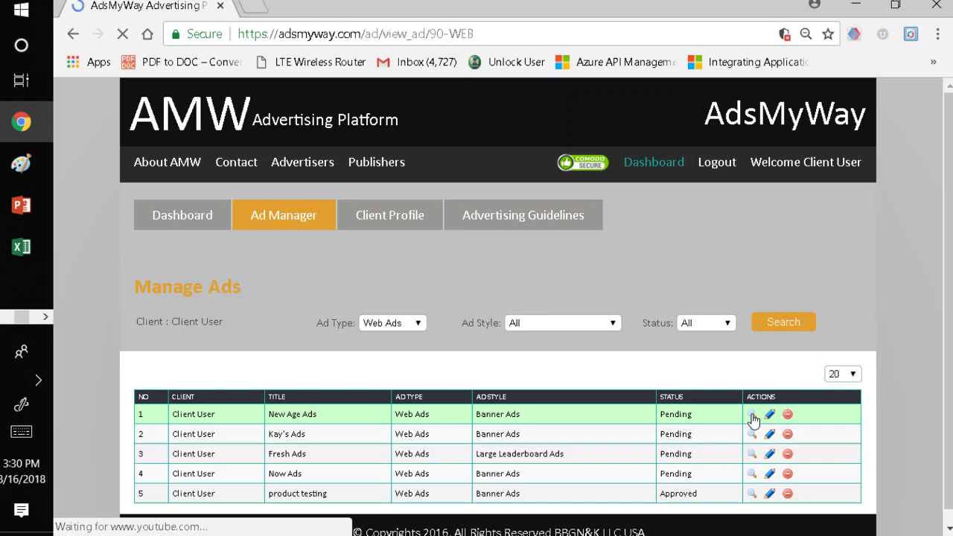